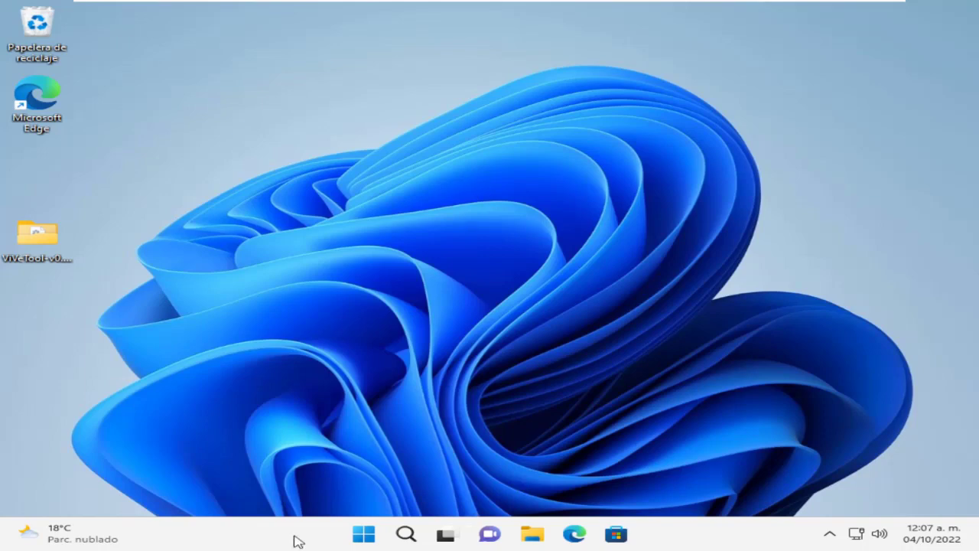
- Open the Windows Settings page for startup applications (Aplicaciones > Inicio)
{"action": "left_click", "coordinate": [364, 534]}
{"action": "left_click", "coordinate": [718, 153]}
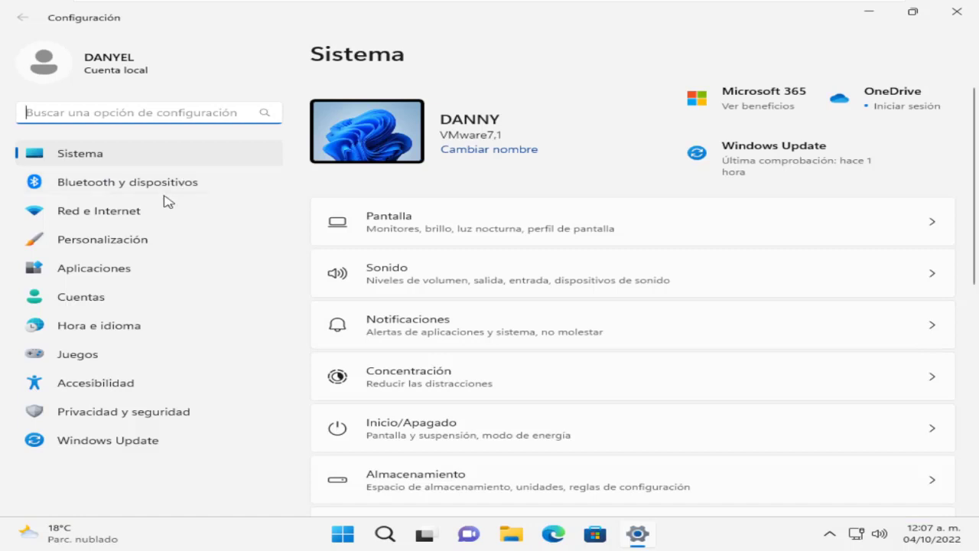
{"action": "left_click", "coordinate": [88, 269]}
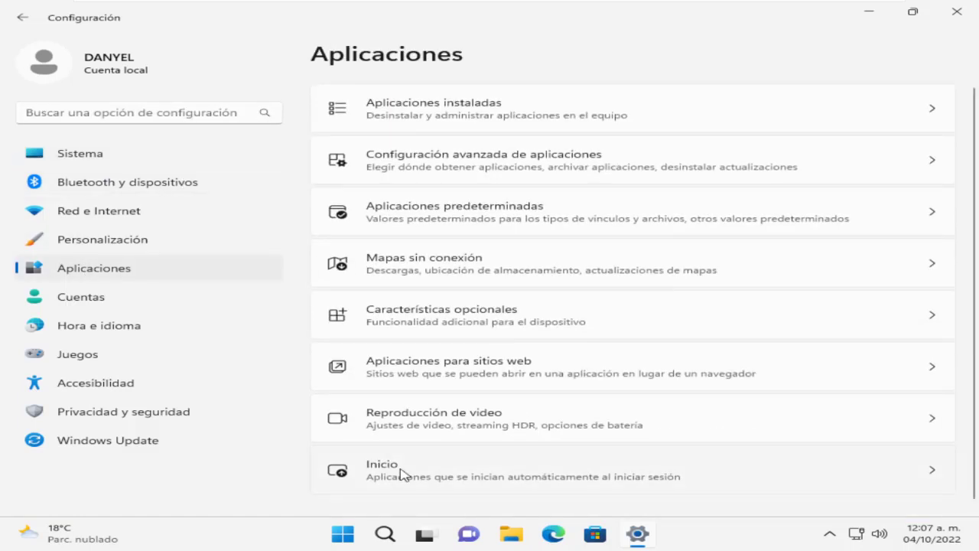
{"action": "left_click", "coordinate": [401, 474]}
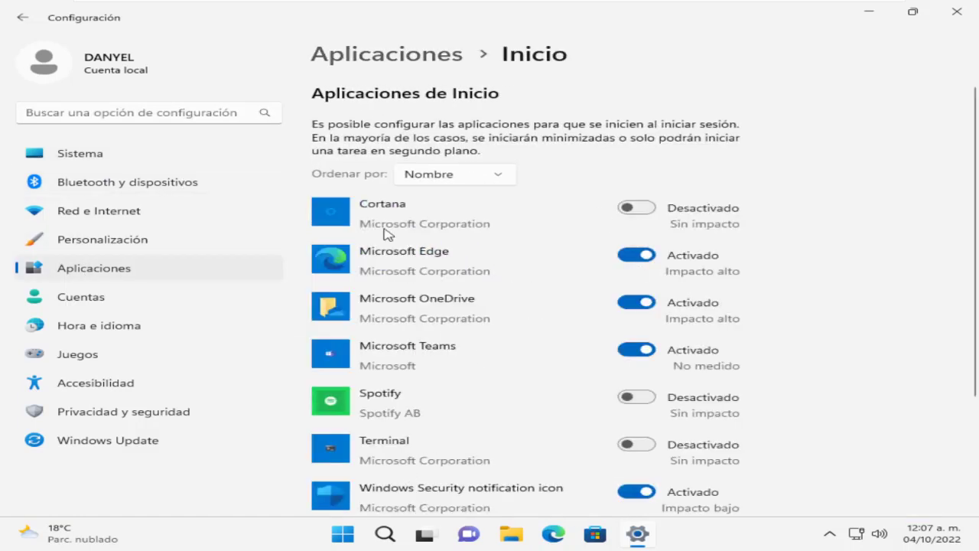
- Check the sorting options for the startup applications and look through the whole list
{"action": "left_click", "coordinate": [433, 175]}
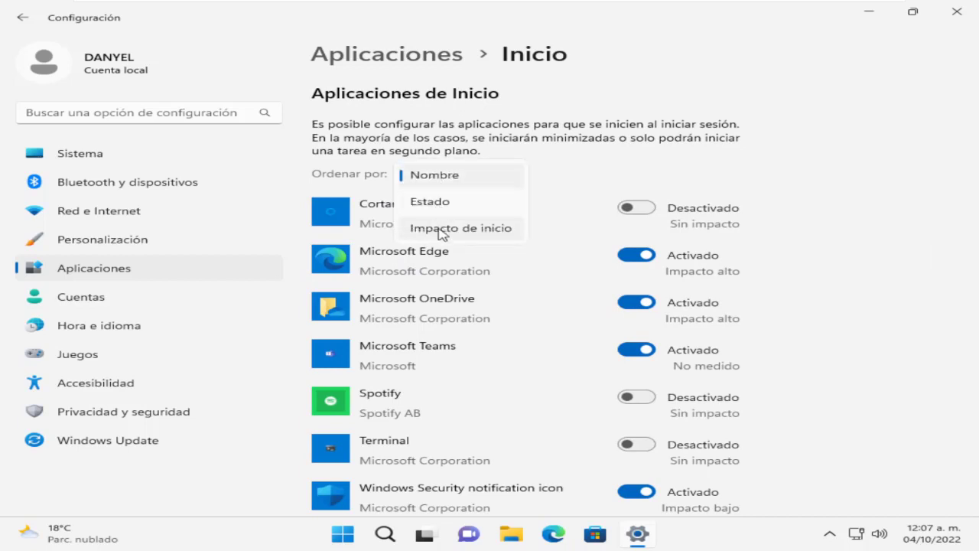
{"action": "left_click", "coordinate": [678, 158]}
{"action": "scroll", "coordinate": [678, 158], "scroll_direction": "down", "scroll_amount": 2}
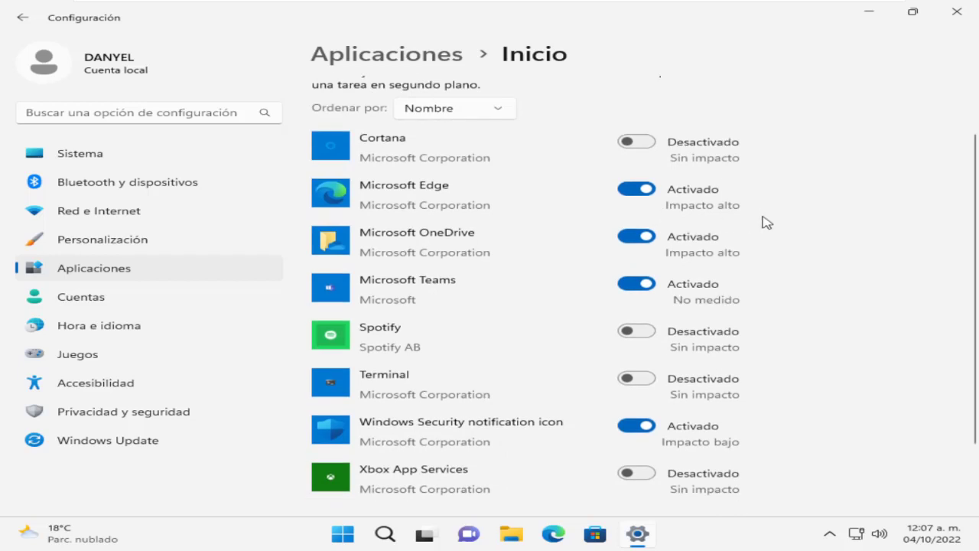
{"action": "scroll", "coordinate": [773, 215], "scroll_direction": "down", "scroll_amount": 2}
{"action": "scroll", "coordinate": [777, 214], "scroll_direction": "up", "scroll_amount": 3}
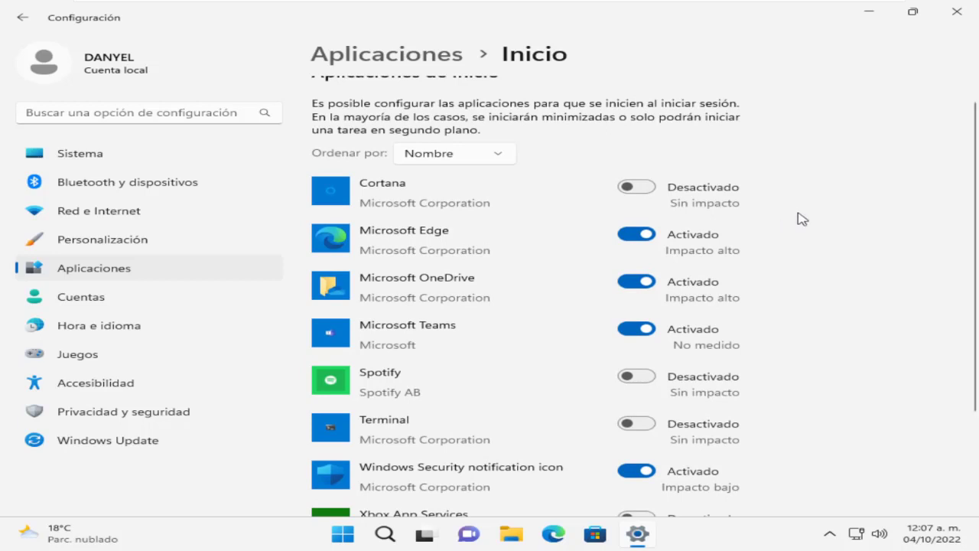
- Turn off automatic startup for Microsoft Edge and close Settings
{"action": "left_click", "coordinate": [641, 235]}
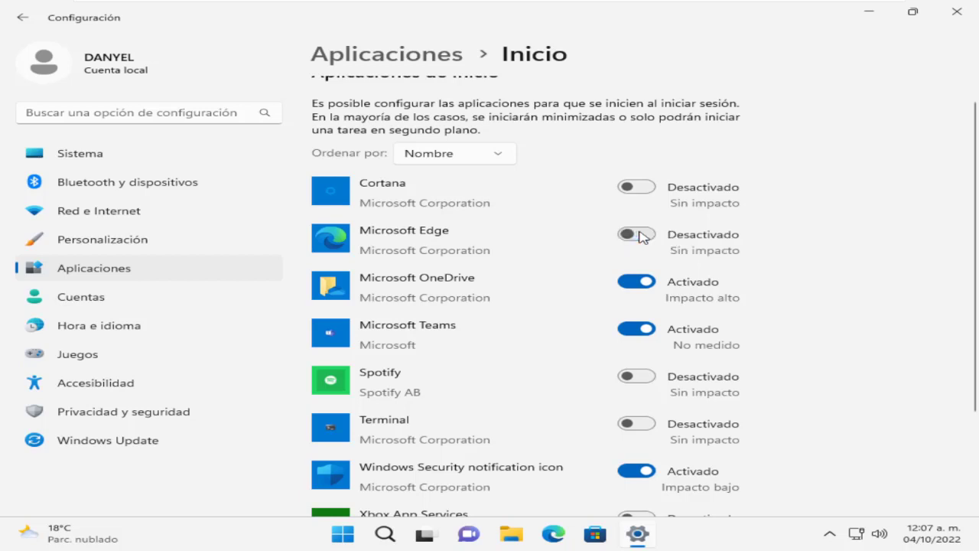
{"action": "scroll", "coordinate": [785, 277], "scroll_direction": "down", "scroll_amount": 3}
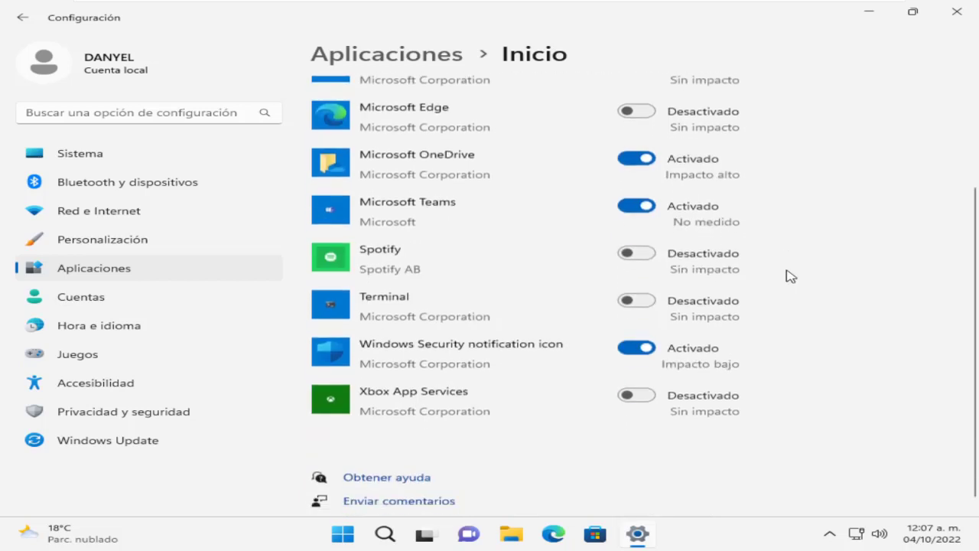
{"action": "scroll", "coordinate": [787, 275], "scroll_direction": "up", "scroll_amount": 5}
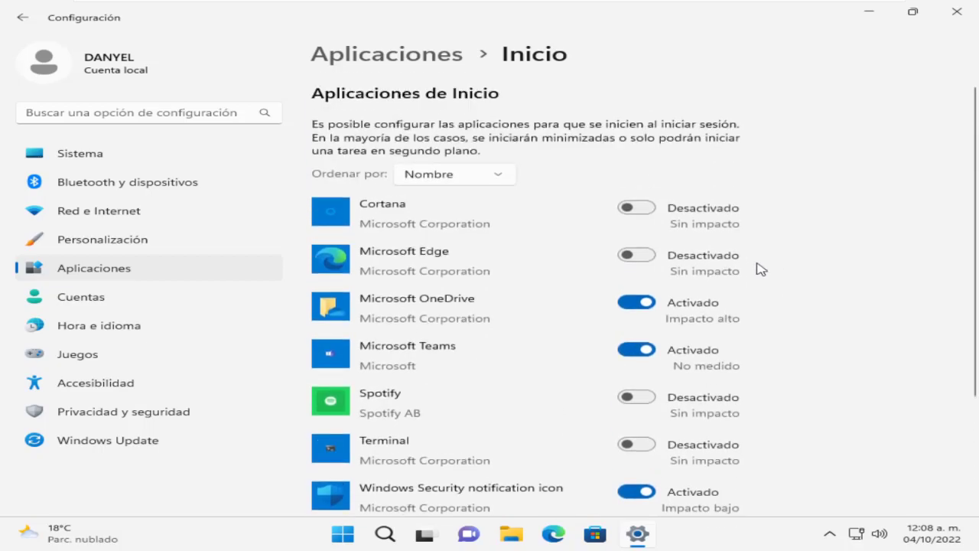
{"action": "left_click", "coordinate": [956, 11]}
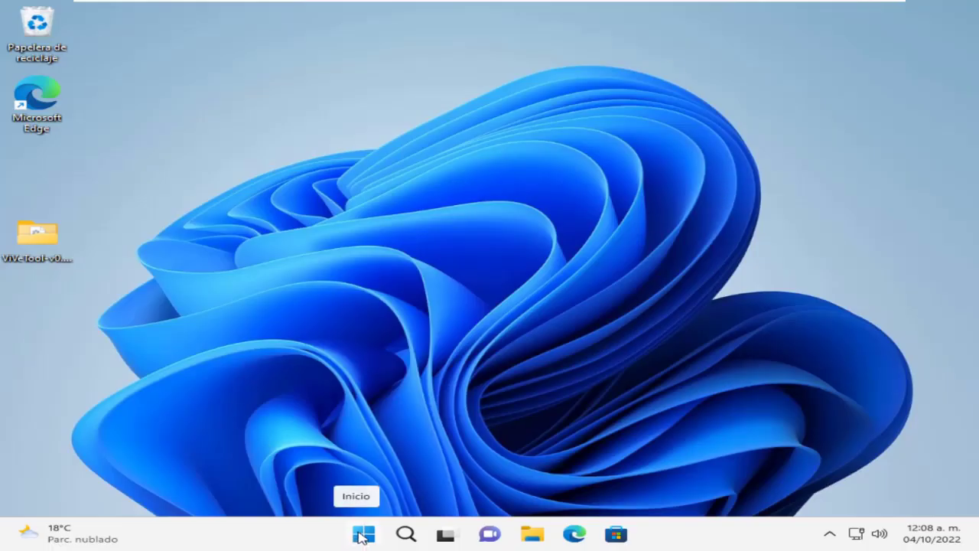
- In Task Manager, sort the startup applications by status (Estado) and disable OneDrive
{"action": "key", "text": "ctrl+shift+Escape"}
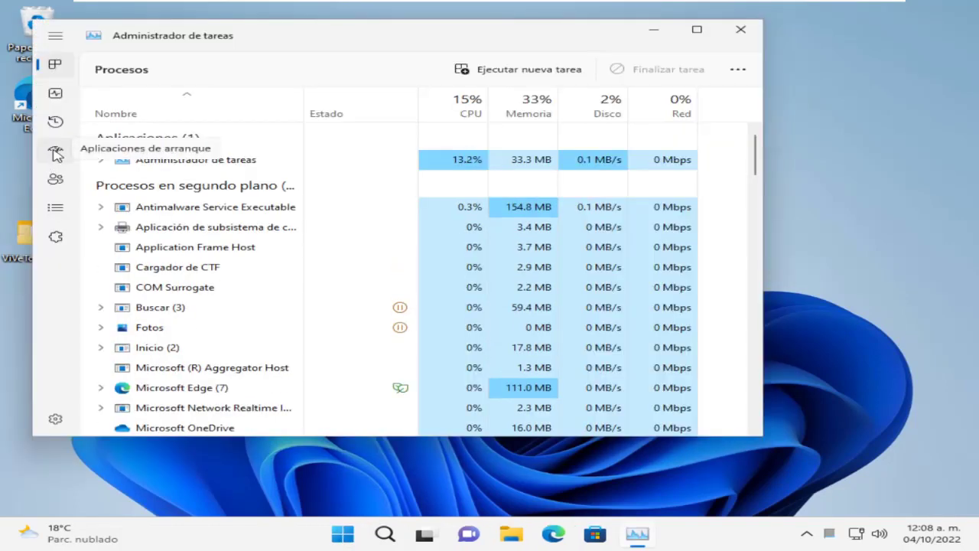
{"action": "left_click", "coordinate": [58, 153]}
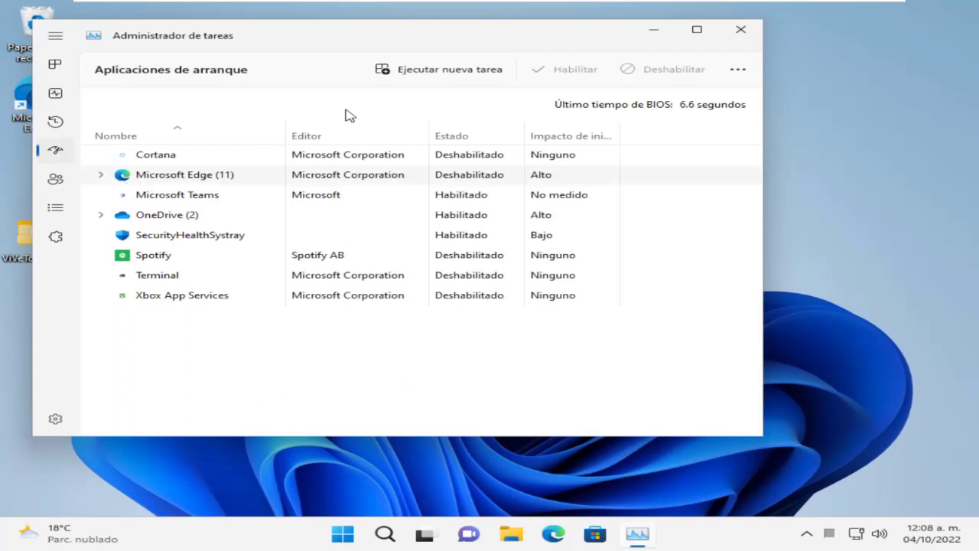
{"action": "left_click", "coordinate": [461, 140]}
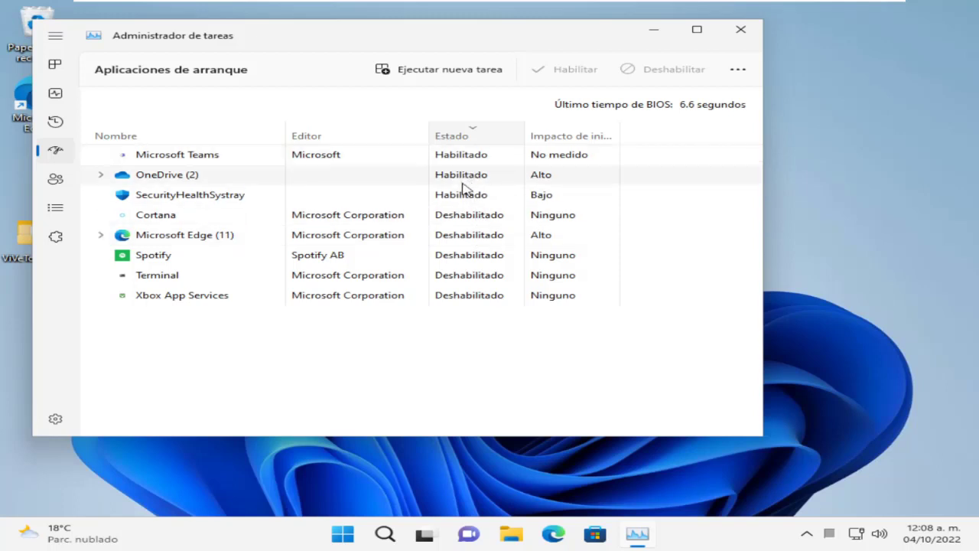
{"action": "left_click", "coordinate": [159, 176]}
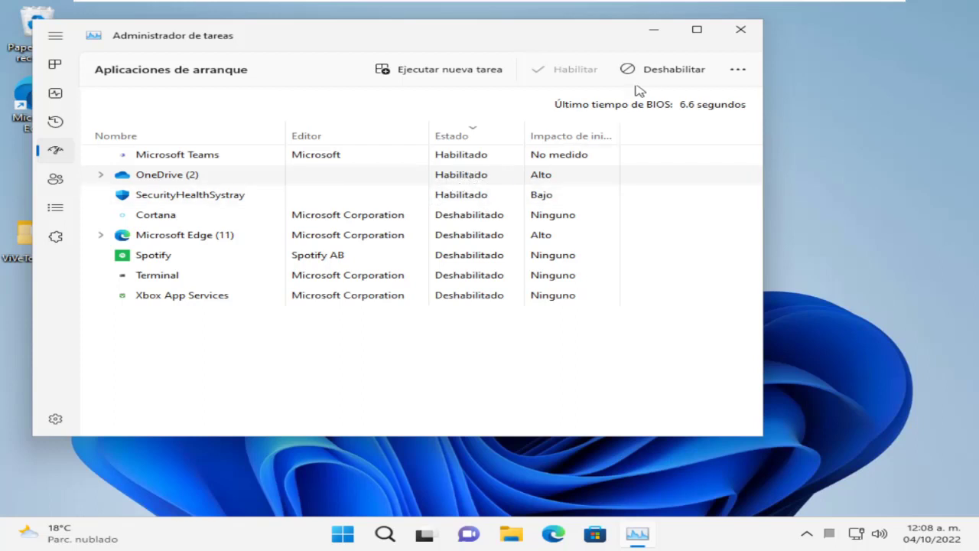
{"action": "left_click", "coordinate": [663, 73]}
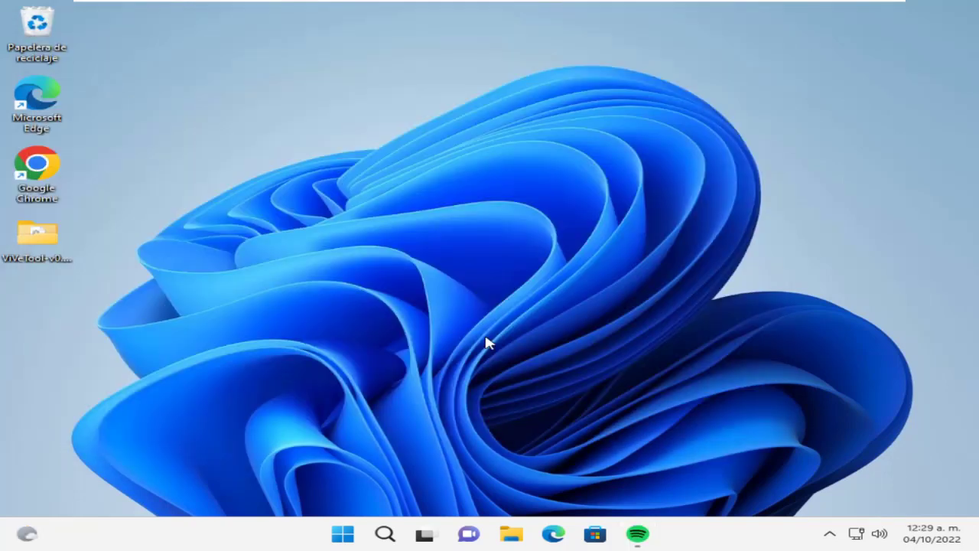
- Open the startup folder with the Run command shell:startup, check its contents and close it
{"action": "key", "text": "super+r"}
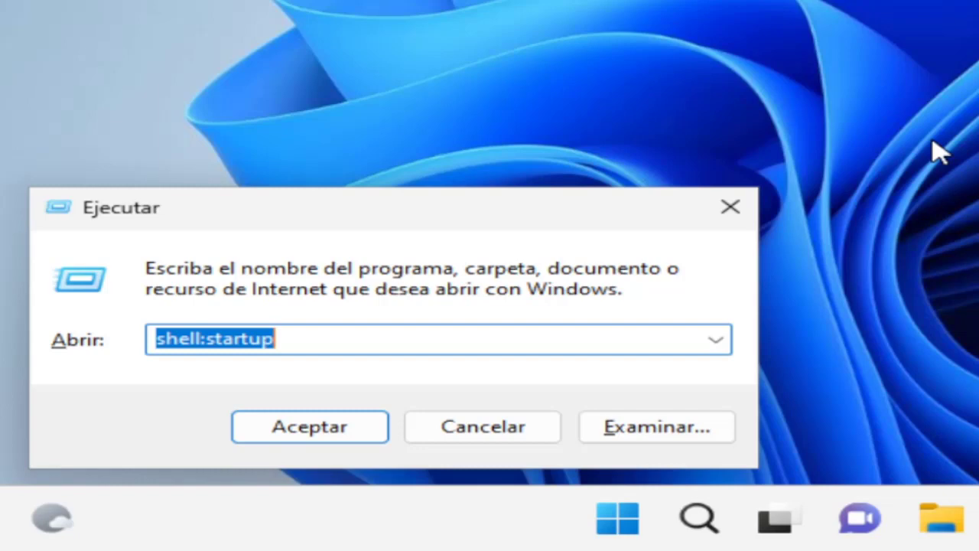
{"action": "key", "text": "Return"}
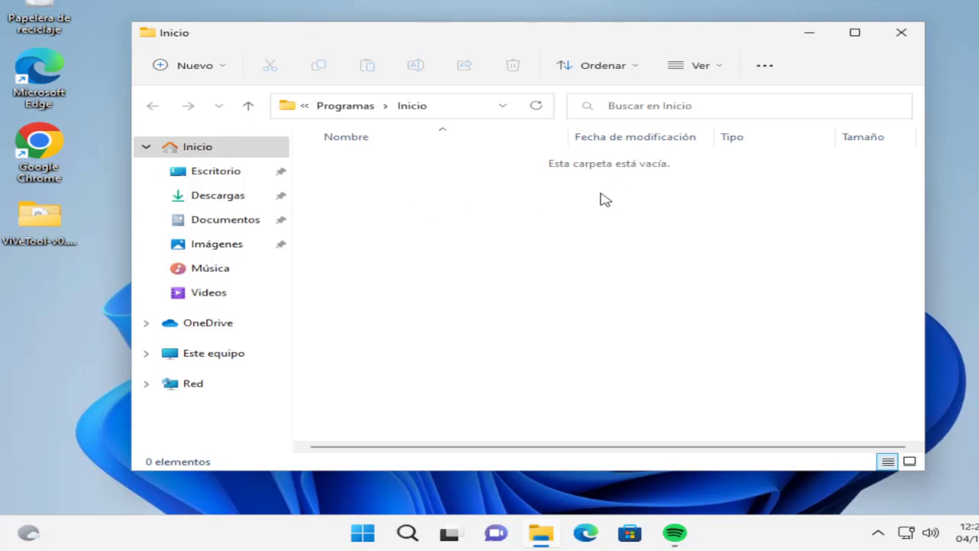
{"action": "left_click", "coordinate": [895, 38]}
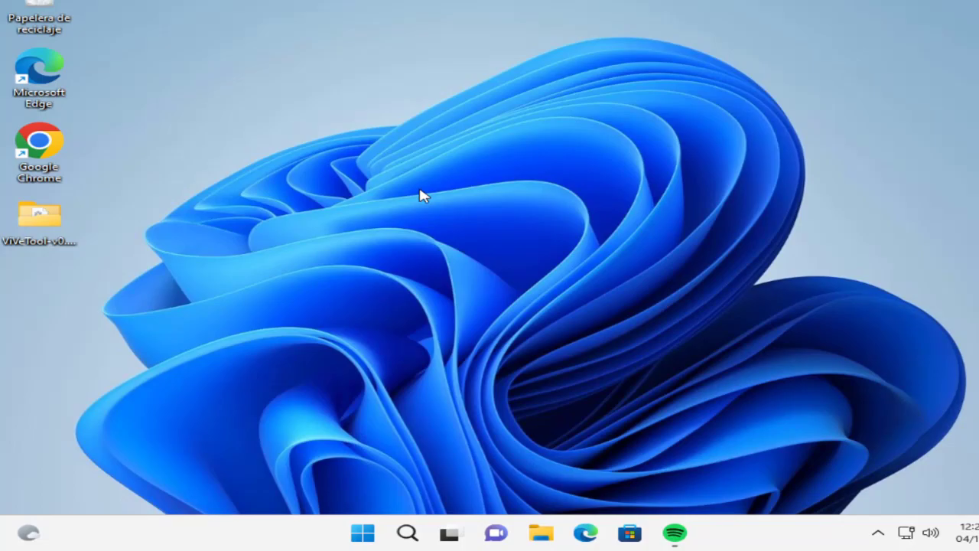
- Launch the Registry Editor and allow it to make changes to the device
{"action": "key", "text": "super+r"}
{"action": "key", "text": "Return"}
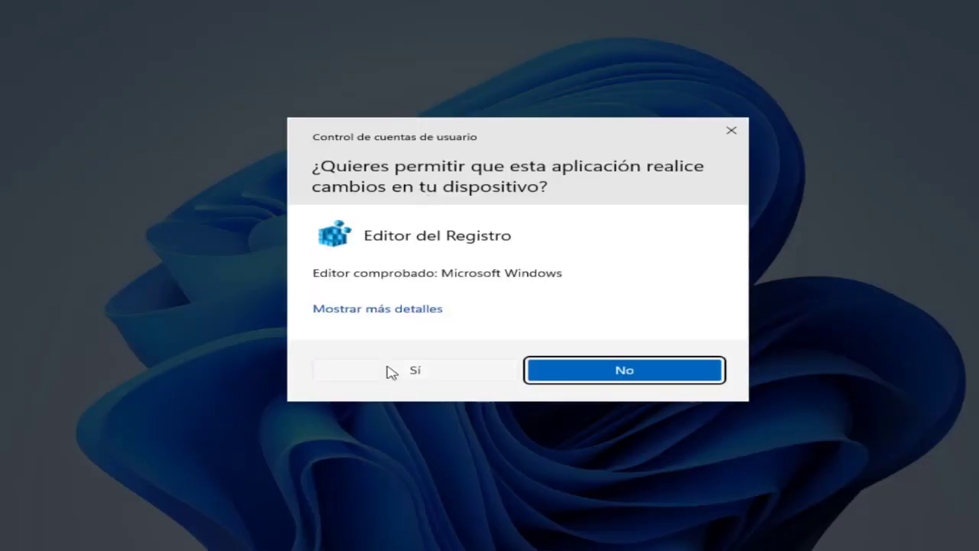
{"action": "left_click", "coordinate": [390, 371]}
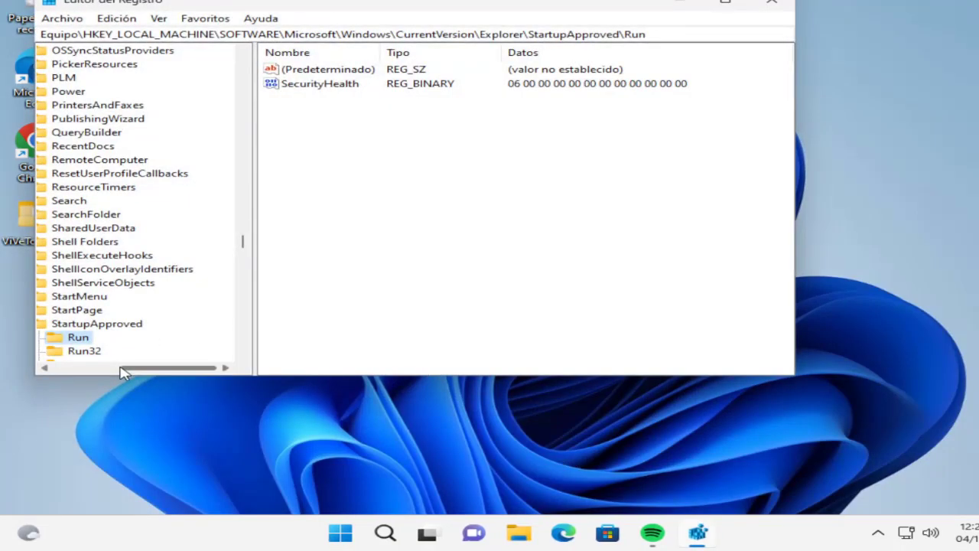
- Return to the root of the registry tree, then collapse and re-expand HKEY_LOCAL_MACHINE
{"action": "left_click_drag", "start_coordinate": [122, 372], "coordinate": [94, 372]}
{"action": "scroll", "coordinate": [164, 339], "scroll_direction": "up", "scroll_amount": 15}
{"action": "left_click", "coordinate": [87, 159]}
{"action": "left_click", "coordinate": [65, 93]}
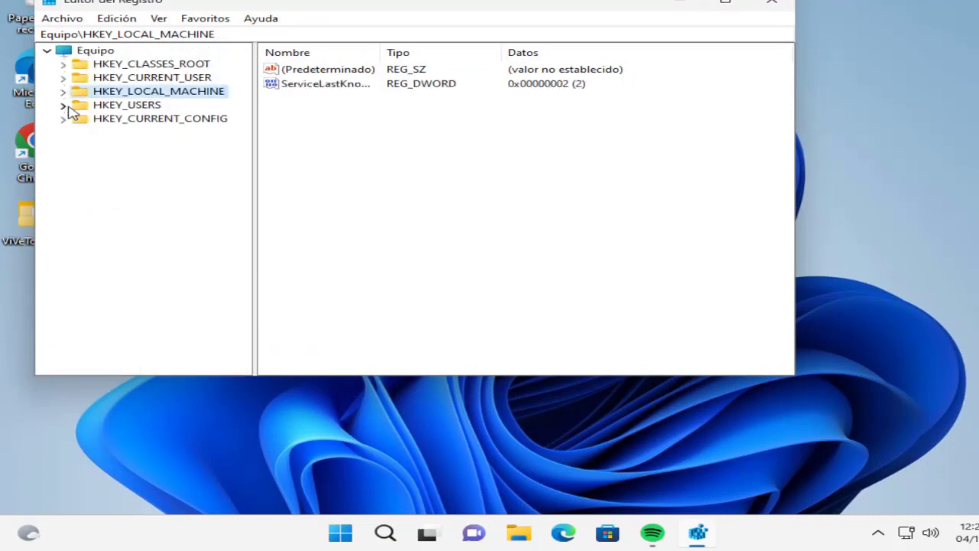
{"action": "left_click", "coordinate": [63, 92]}
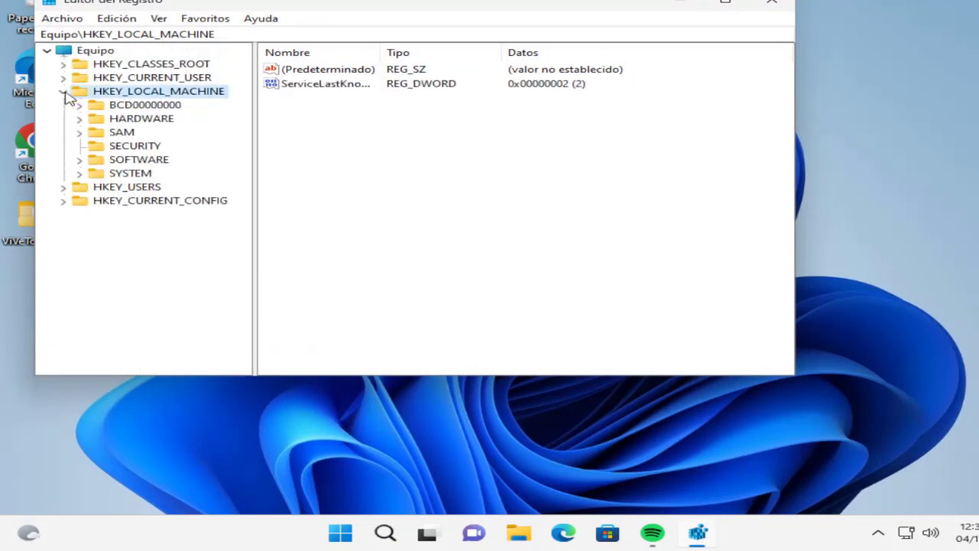
- Go to the key SOFTWARE\Microsoft\Windows\CurrentVersion under HKEY_LOCAL_MACHINE
{"action": "double_click", "coordinate": [87, 159]}
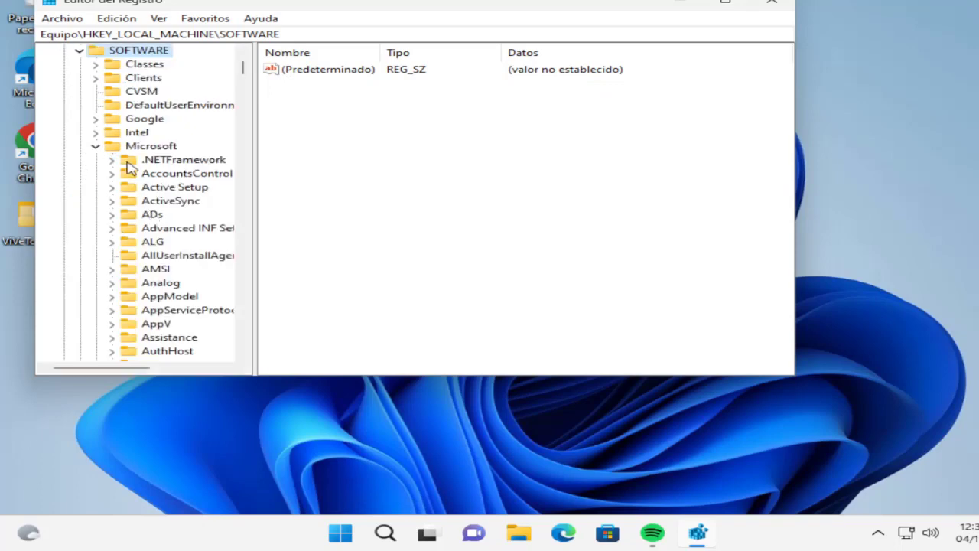
{"action": "left_click", "coordinate": [145, 147]}
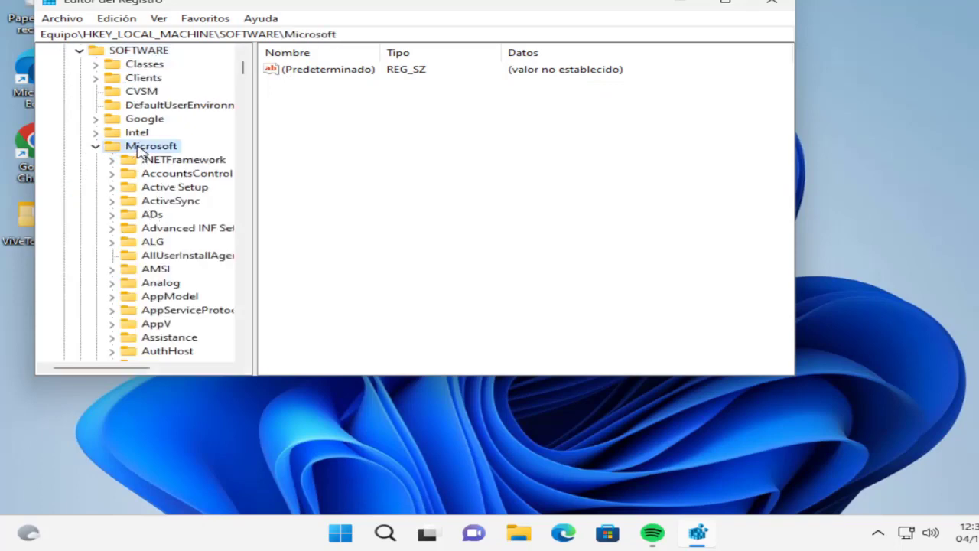
{"action": "key", "text": "w"}
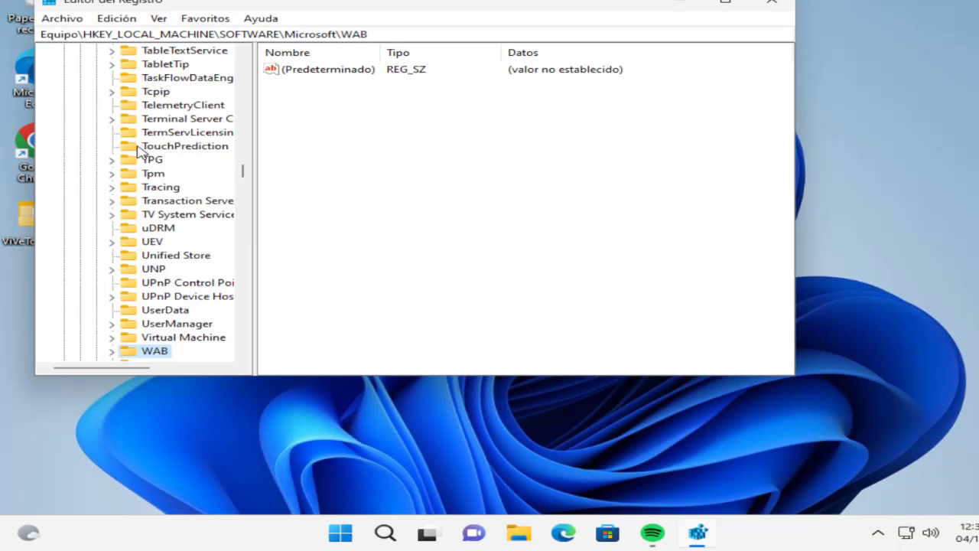
{"action": "scroll", "coordinate": [142, 168], "scroll_direction": "down", "scroll_amount": 5}
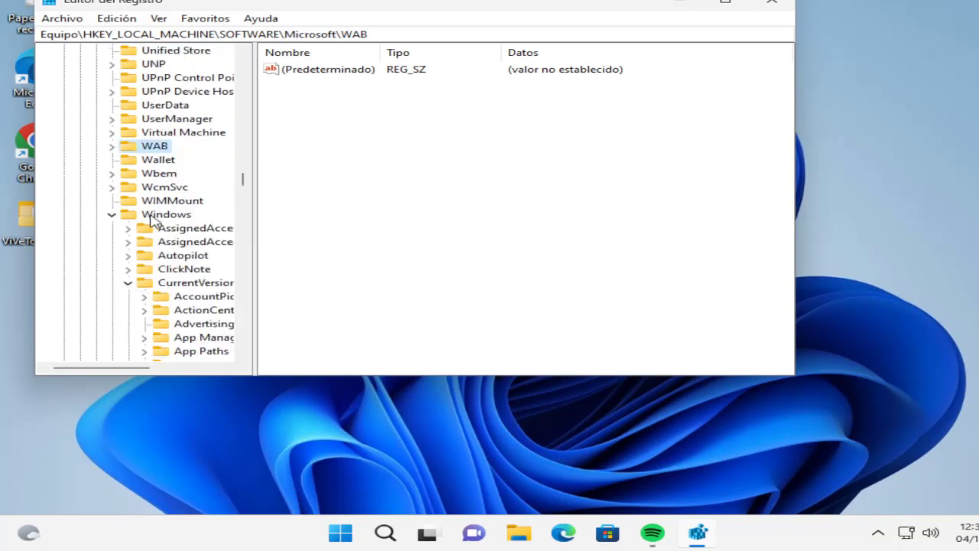
{"action": "left_click", "coordinate": [166, 214]}
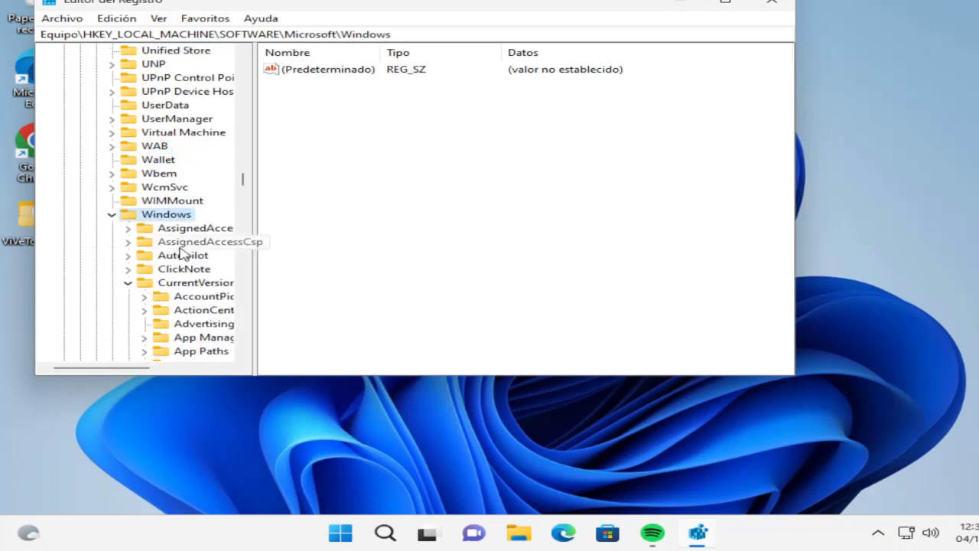
{"action": "left_click", "coordinate": [193, 282]}
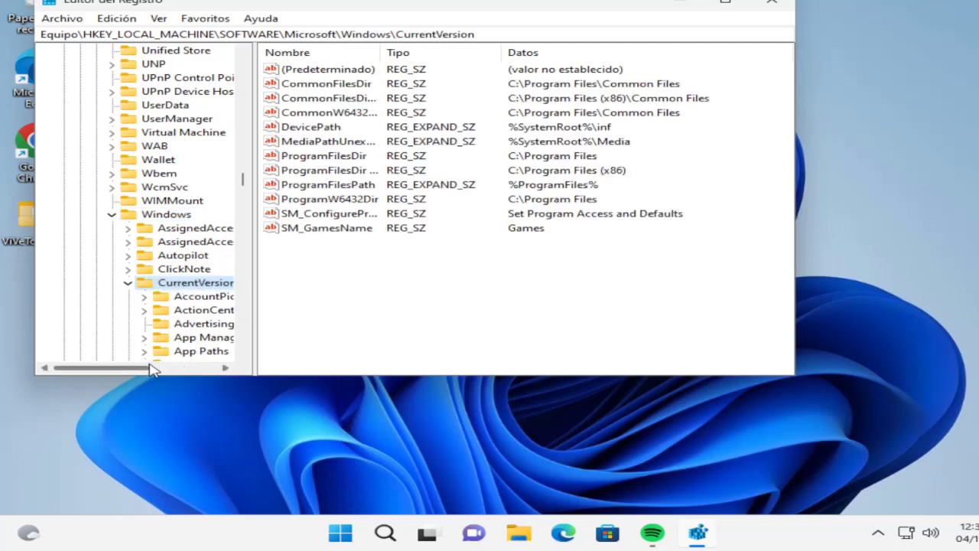
- Find the Run key under CurrentVersion and show its startup entries
{"action": "left_click_drag", "start_coordinate": [153, 368], "coordinate": [181, 368]}
{"action": "scroll", "coordinate": [178, 291], "scroll_direction": "down", "scroll_amount": 3}
{"action": "scroll", "coordinate": [175, 289], "scroll_direction": "down", "scroll_amount": 6}
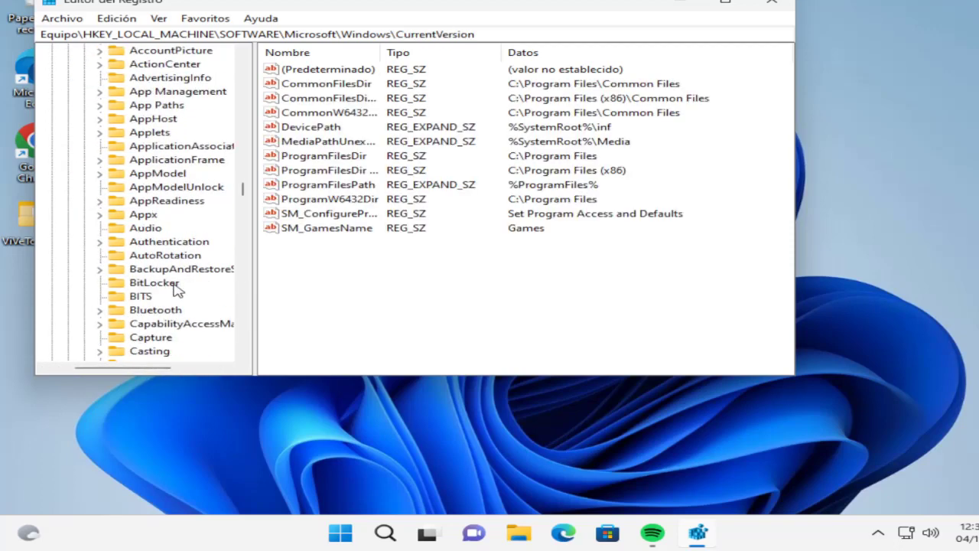
{"action": "left_click", "coordinate": [175, 283]}
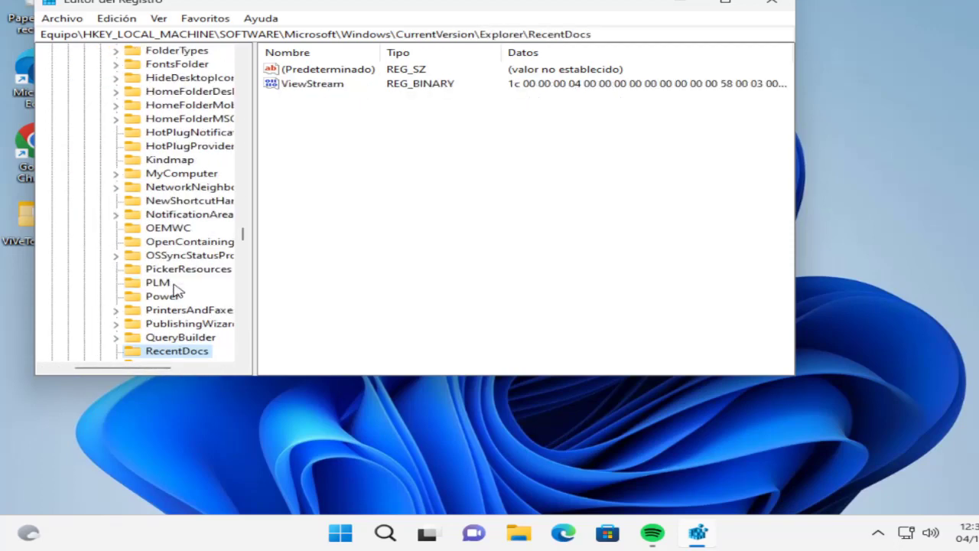
{"action": "scroll", "coordinate": [176, 290], "scroll_direction": "down", "scroll_amount": 5}
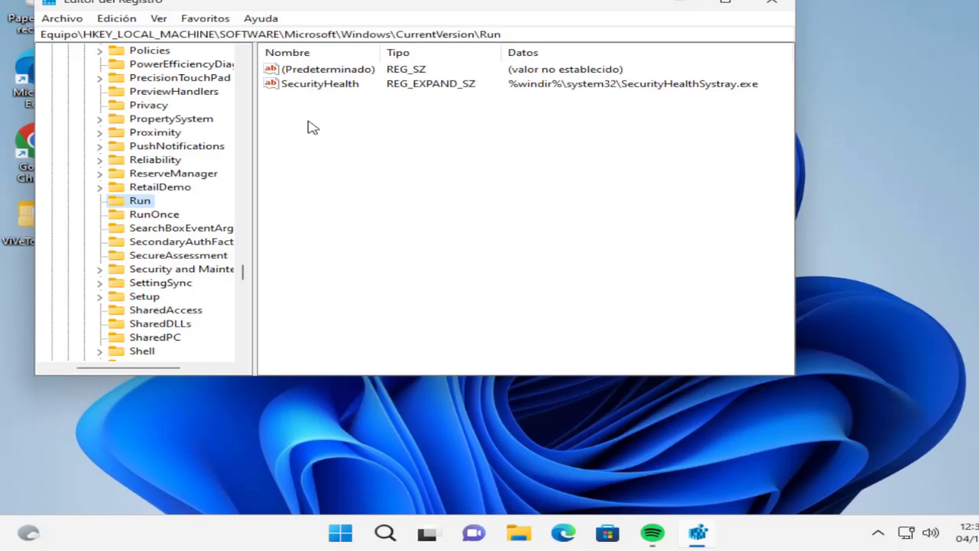
- Display the available actions for the SecurityHealth value in the Run key, and dismiss them without choosing one
{"action": "left_click", "coordinate": [306, 84]}
{"action": "right_click", "coordinate": [308, 85]}
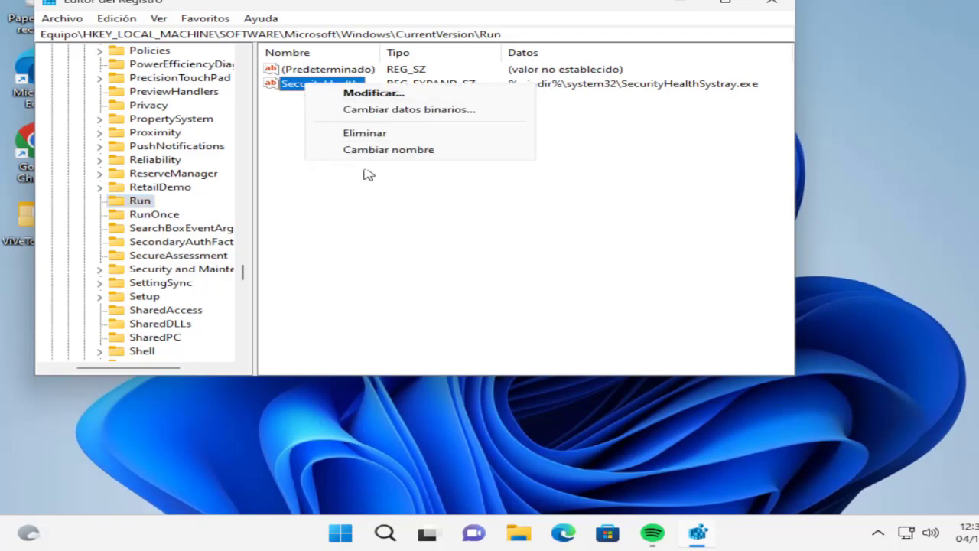
{"action": "left_click", "coordinate": [361, 223]}
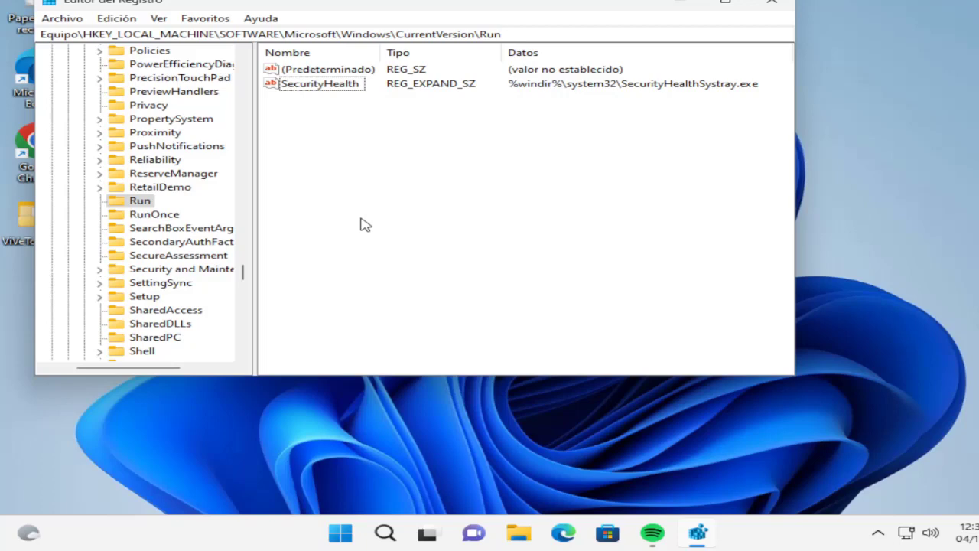
- Go to the Explorer\StartupApproved key under CurrentVersion and expand it to show its subkeys
{"action": "scroll", "coordinate": [168, 214], "scroll_direction": "up", "scroll_amount": 6}
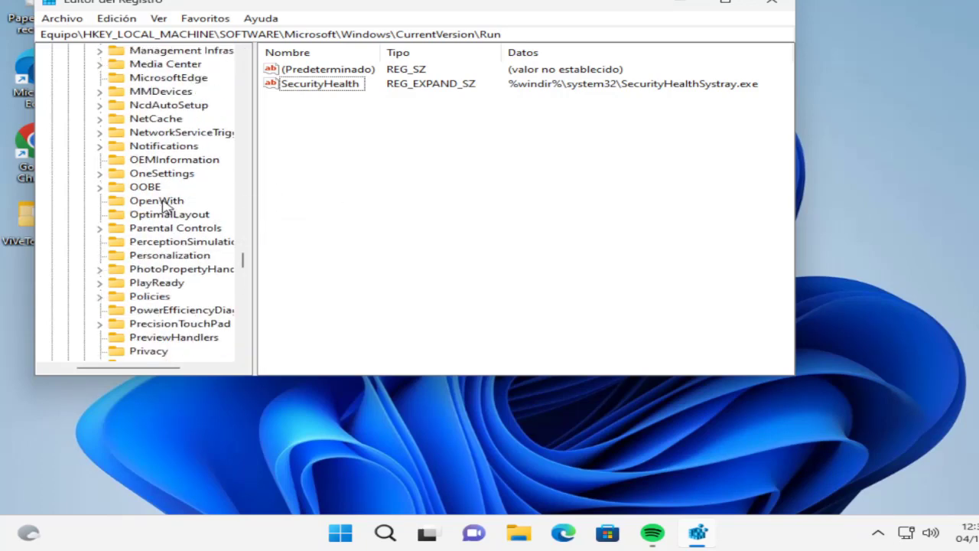
{"action": "scroll", "coordinate": [163, 203], "scroll_direction": "up", "scroll_amount": 8}
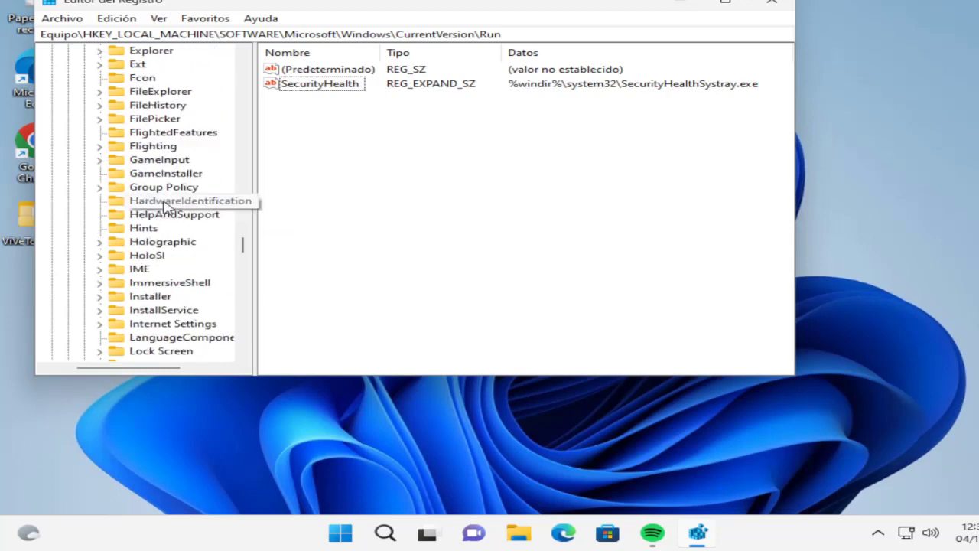
{"action": "scroll", "coordinate": [170, 176], "scroll_direction": "up", "scroll_amount": 1}
{"action": "left_click", "coordinate": [157, 93]}
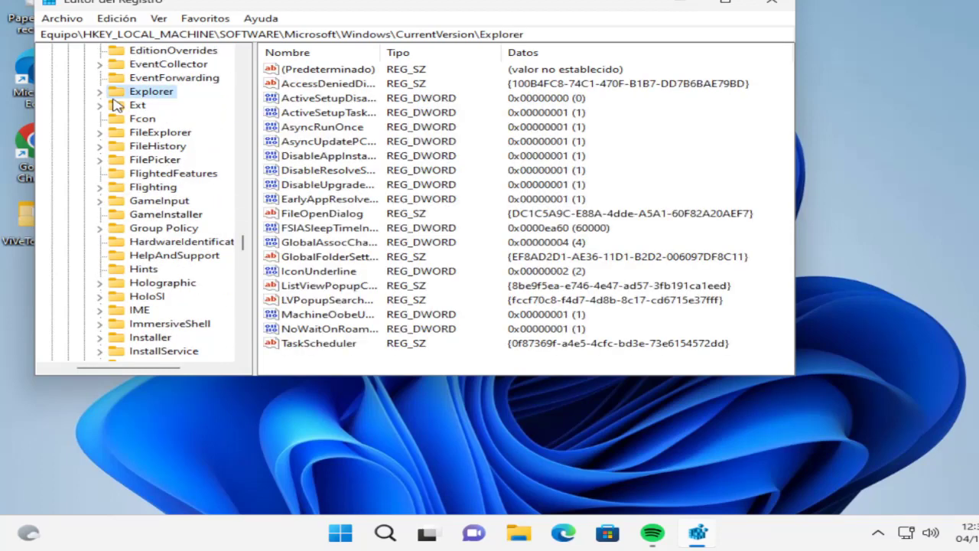
{"action": "left_click", "coordinate": [99, 91]}
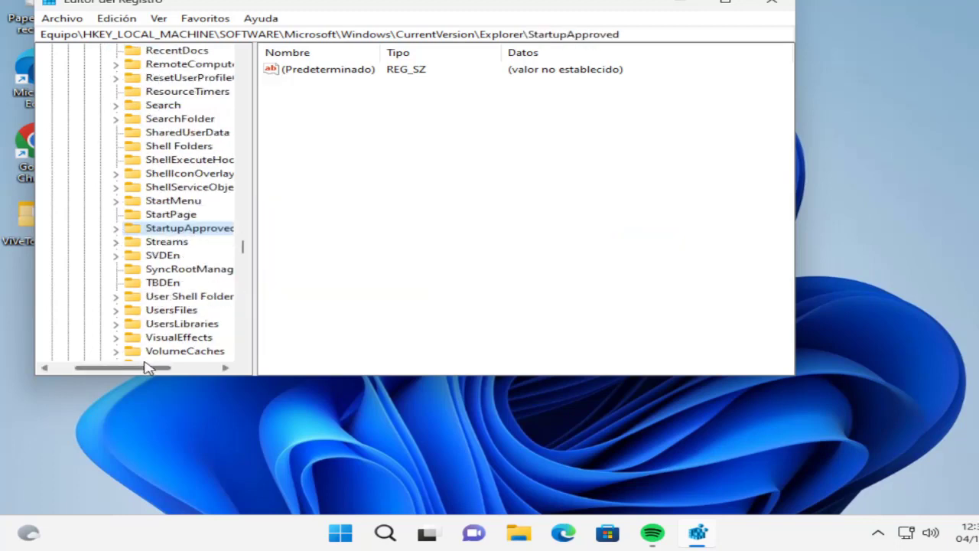
{"action": "left_click_drag", "start_coordinate": [149, 368], "coordinate": [172, 368]}
{"action": "scroll", "coordinate": [175, 268], "scroll_direction": "down", "scroll_amount": 3}
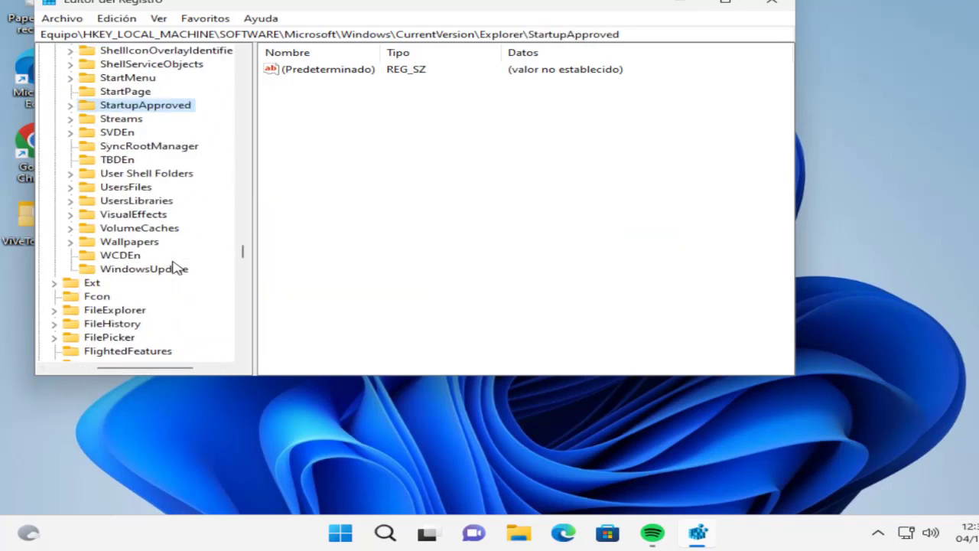
{"action": "left_click", "coordinate": [70, 106]}
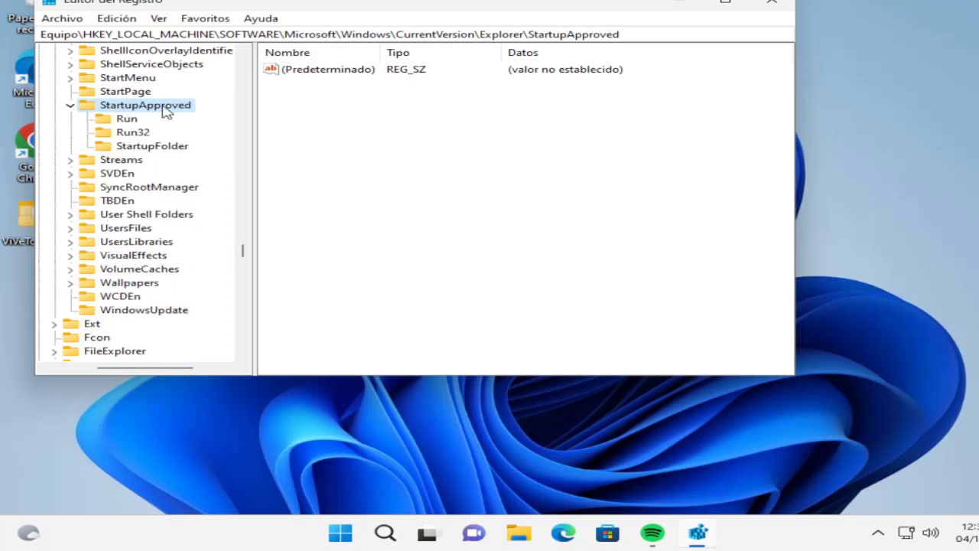
- Examine the startup entries in the Run subkey of StartupApproved
{"action": "left_click", "coordinate": [127, 119]}
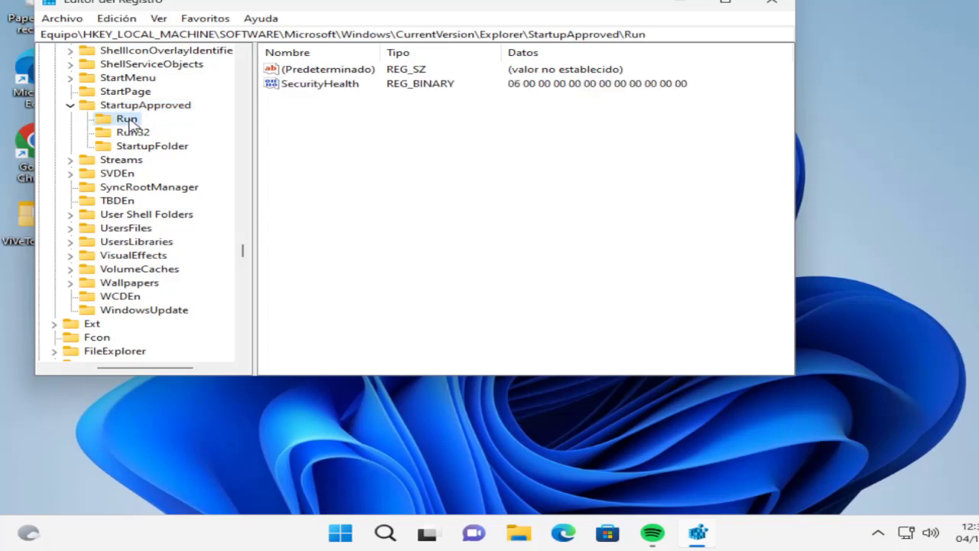
{"action": "left_click", "coordinate": [297, 111]}
{"action": "left_click_drag", "start_coordinate": [293, 104], "coordinate": [337, 113]}
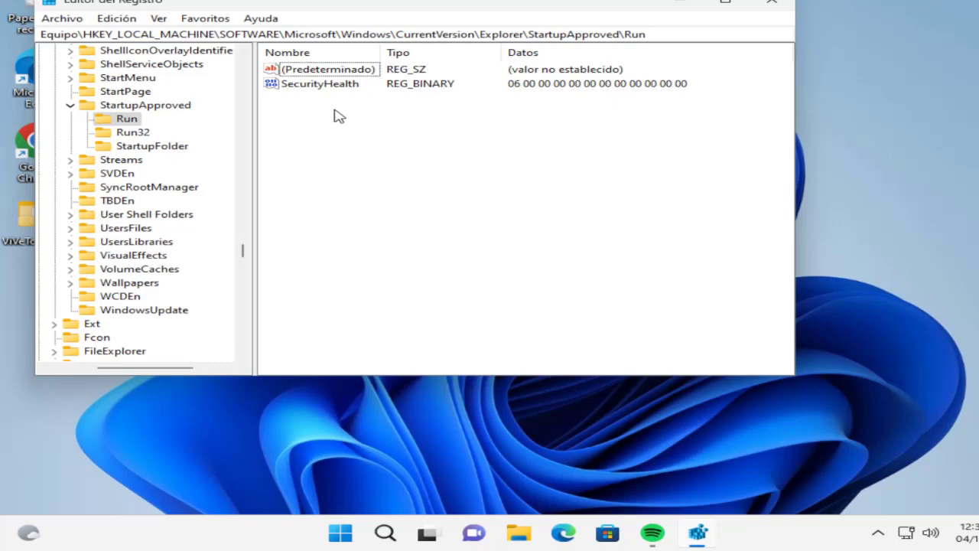
- Permanently delete the AnyDesk.lnk value from the StartupFolder subkey of StartupApproved, and close the Registry Editor
{"action": "left_click", "coordinate": [141, 148]}
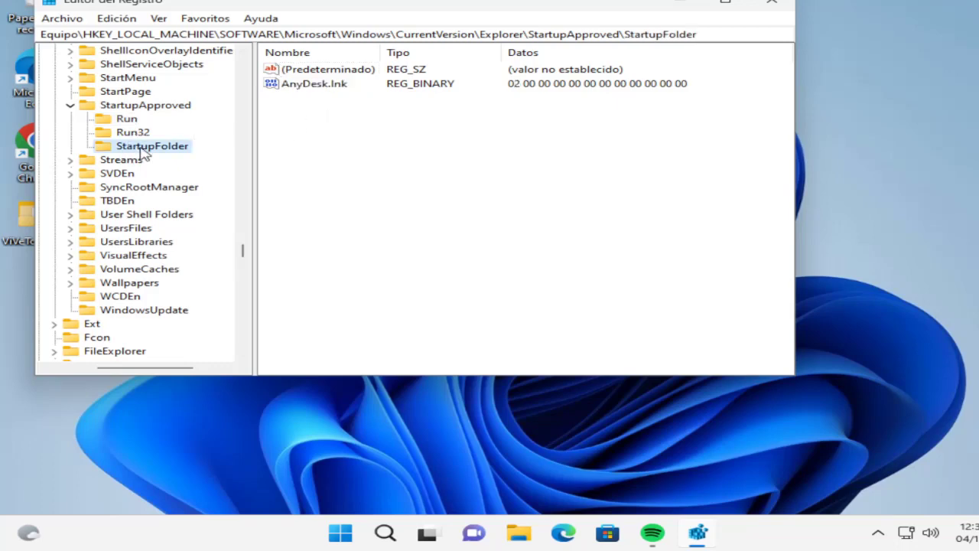
{"action": "left_click", "coordinate": [310, 84]}
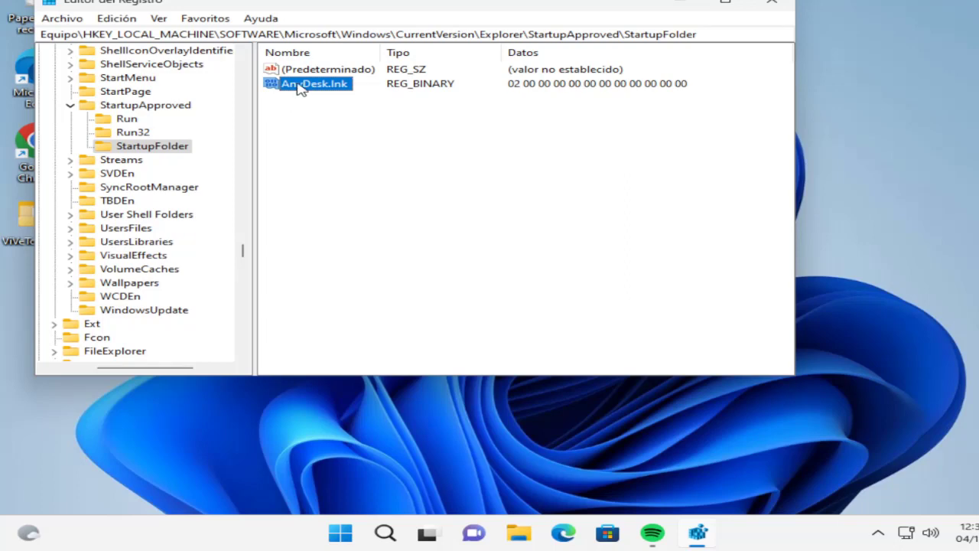
{"action": "right_click", "coordinate": [300, 89]}
{"action": "left_click", "coordinate": [343, 132]}
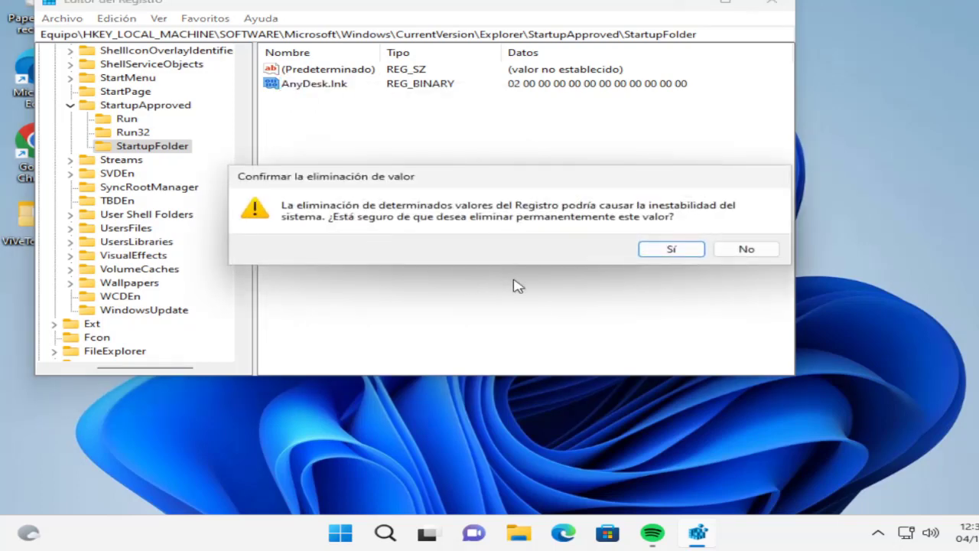
{"action": "left_click", "coordinate": [663, 250]}
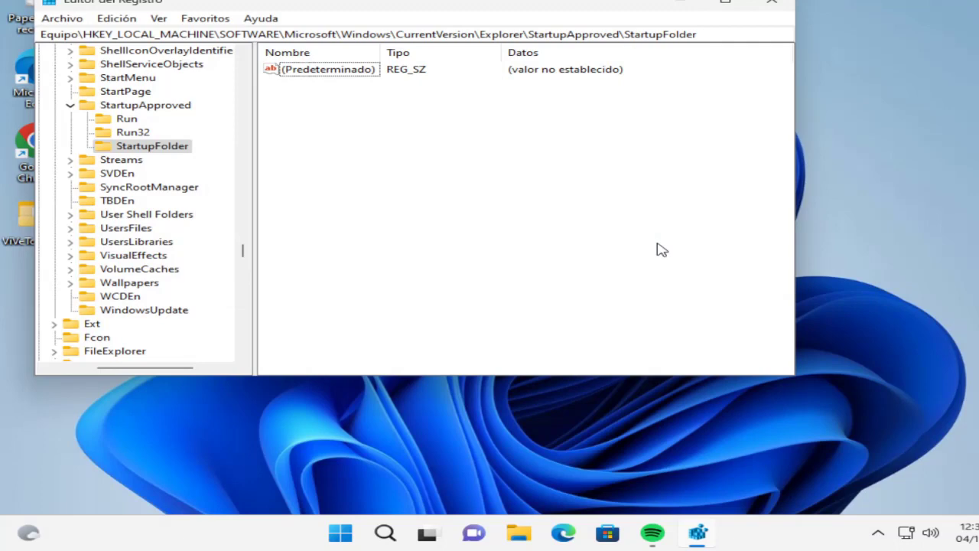
{"action": "left_click", "coordinate": [771, 3]}
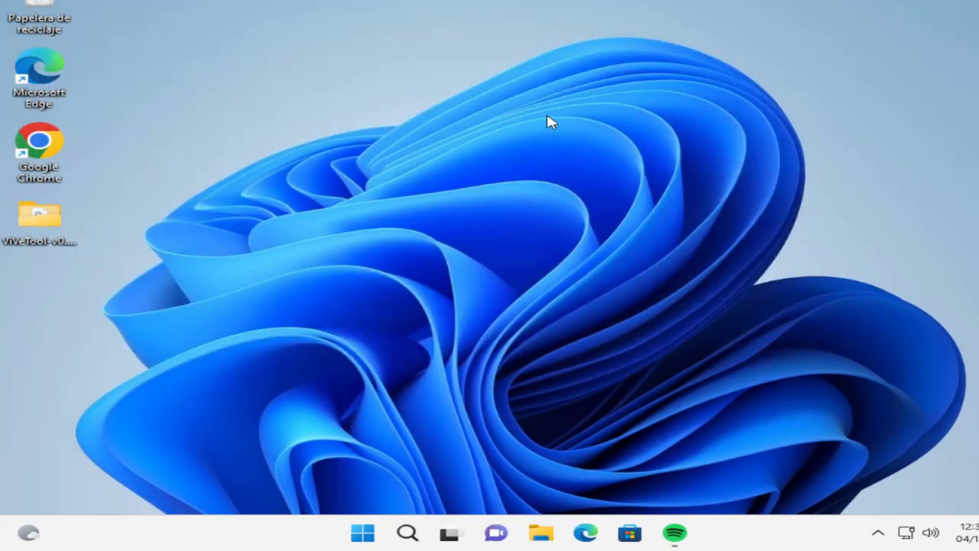